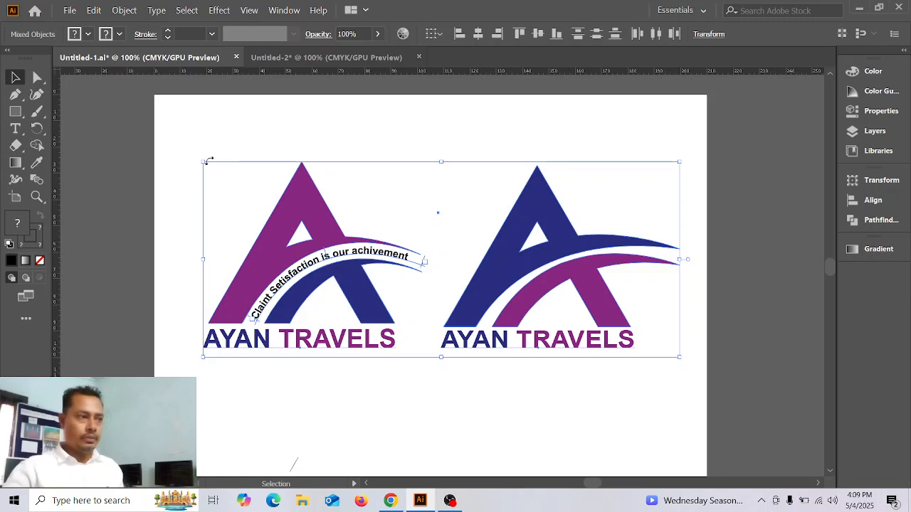
# Switch to the blank Untitled-2 document and set a black fill with no stroke
pyautogui.click(373, 396)
pyautogui.moveTo(222, 115); pyautogui.dragTo(651, 414)
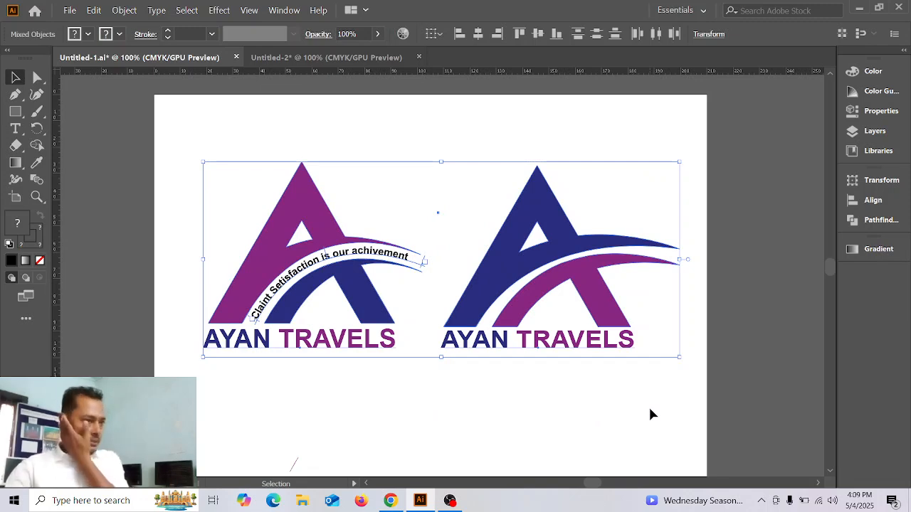
pyautogui.click(357, 58)
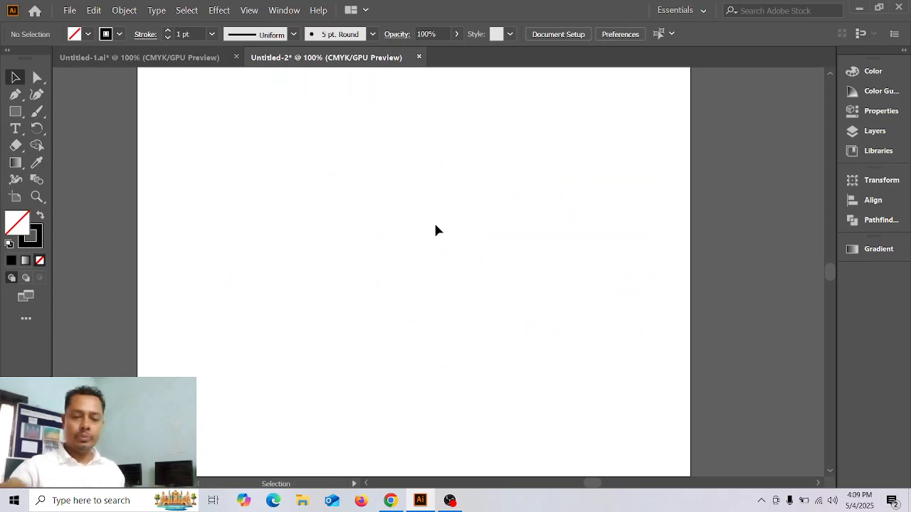
pyautogui.click(42, 218)
# Create a three-sided polygon with a radius of 40.9045 mm in the upper middle of the artboard
pyautogui.click(15, 113)
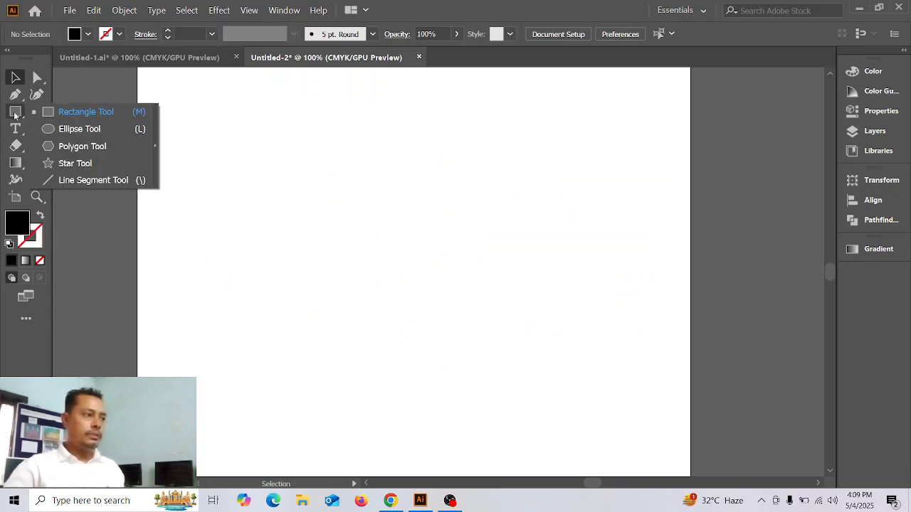
pyautogui.click(92, 147)
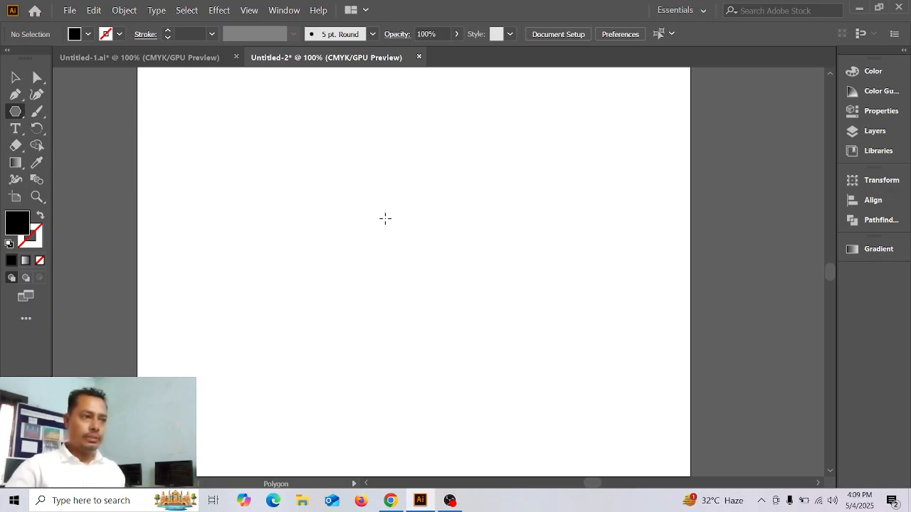
pyautogui.click(385, 219)
pyautogui.moveTo(398, 188); pyautogui.dragTo(359, 173)
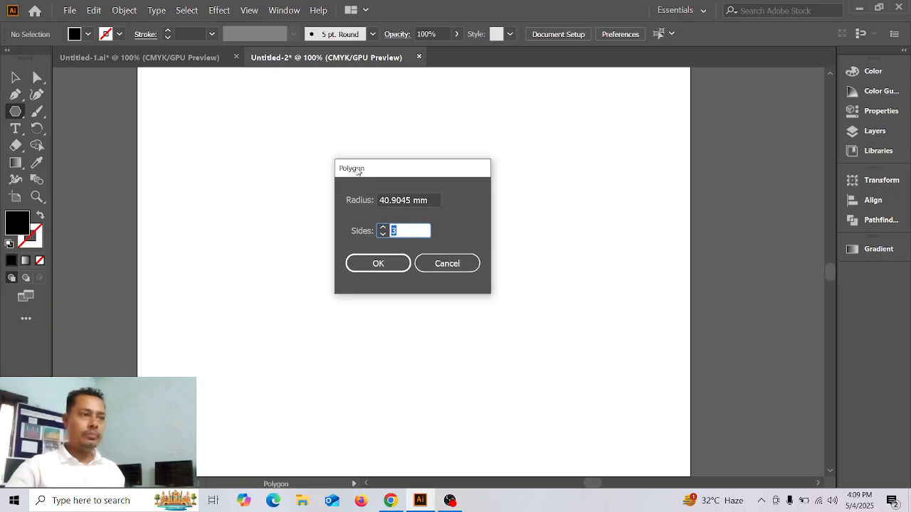
pyautogui.click(383, 229)
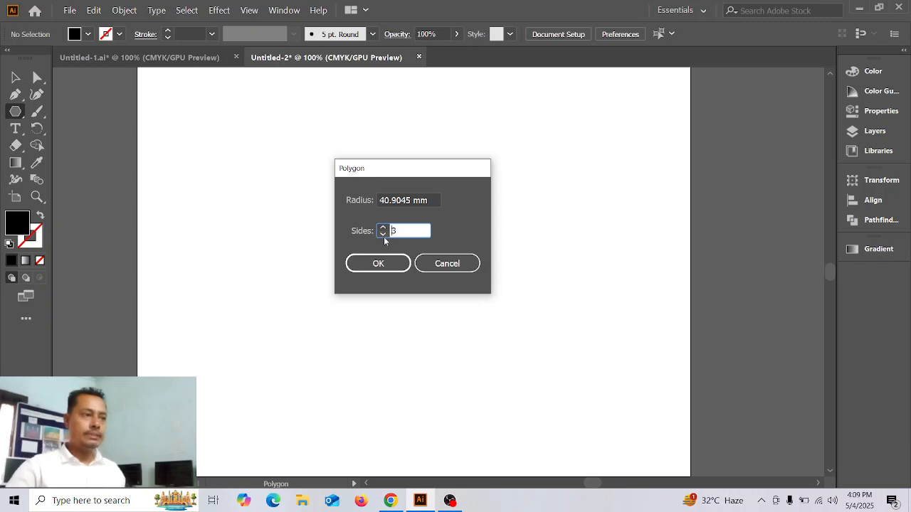
pyautogui.click(383, 228)
pyautogui.click(378, 225)
pyautogui.write('3')
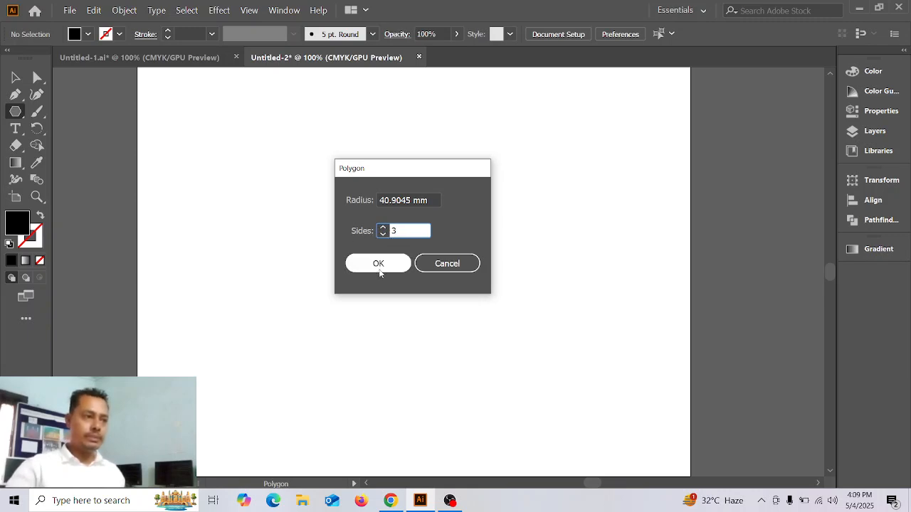
pyautogui.click(379, 264)
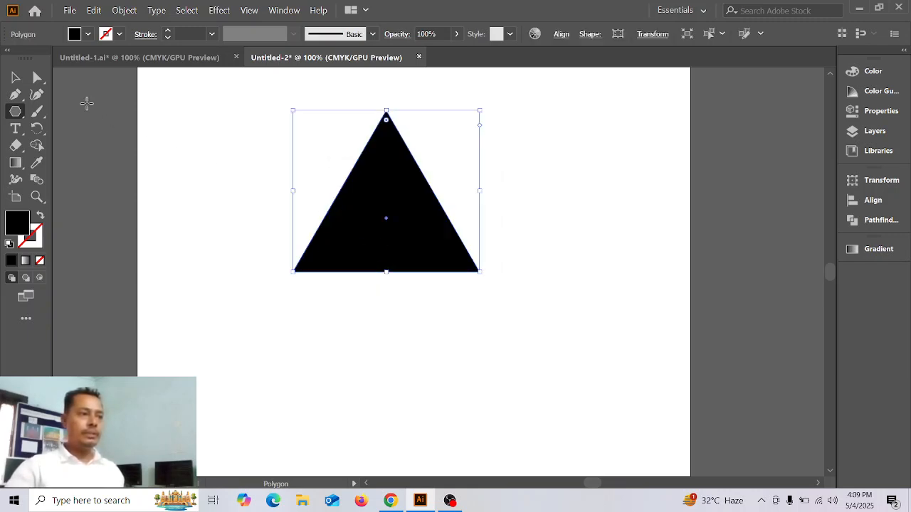
# Copy the triangle straight down, then remove the copy's area with Shape Builder to leave an inverted V shape
pyautogui.click(20, 79)
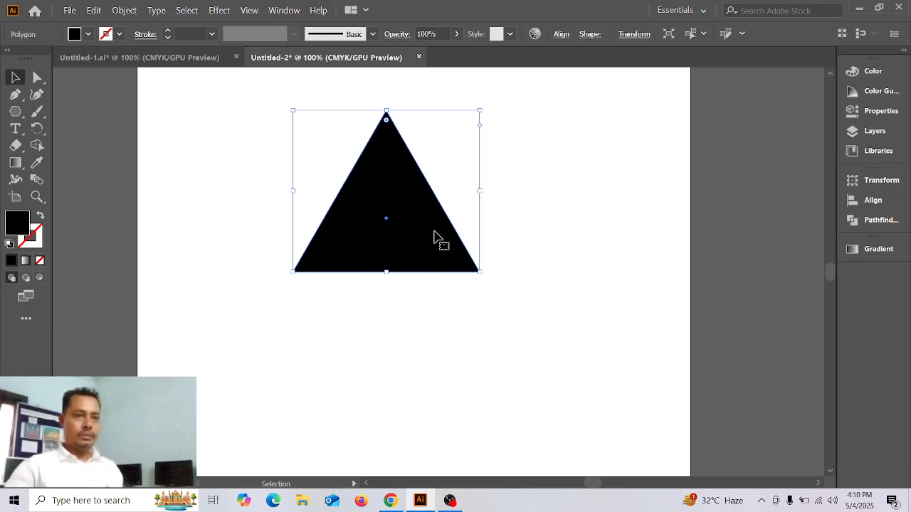
pyautogui.moveTo(419, 232); pyautogui.dragTo(419, 284)
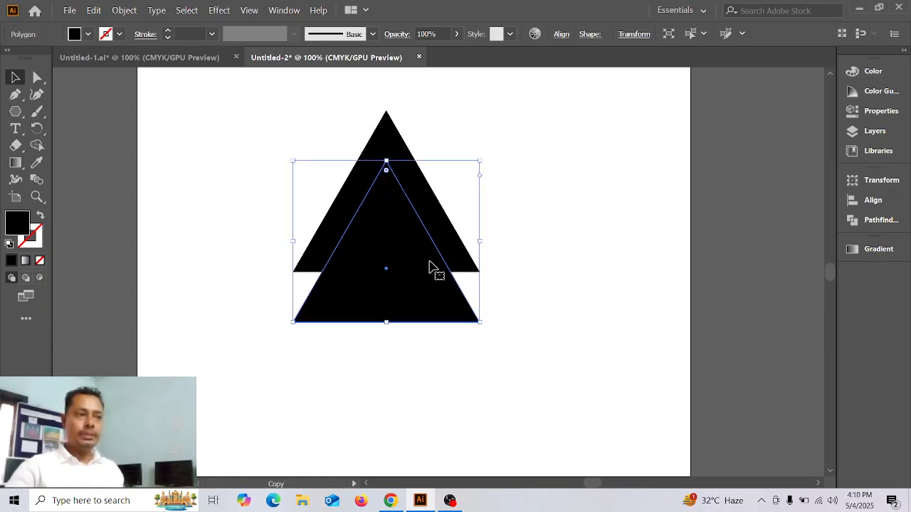
pyautogui.click(314, 125)
pyautogui.moveTo(319, 113); pyautogui.dragTo(460, 339)
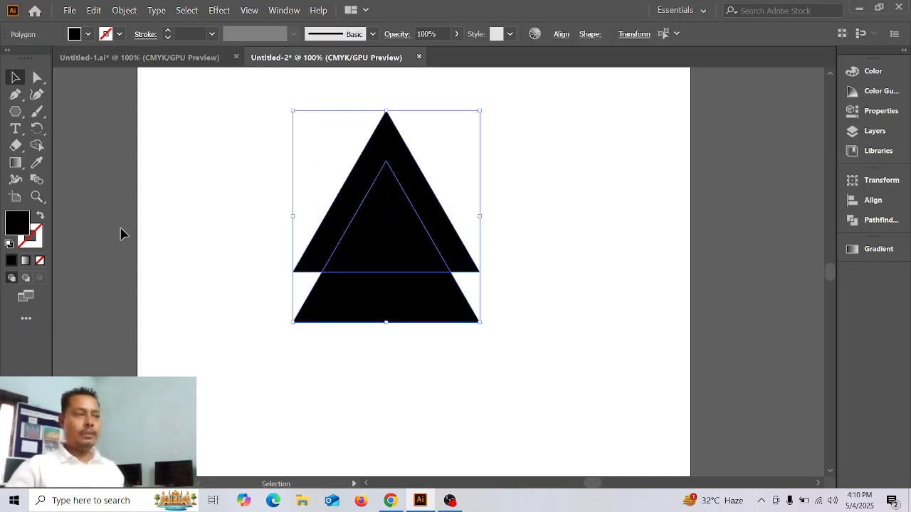
pyautogui.click(47, 146)
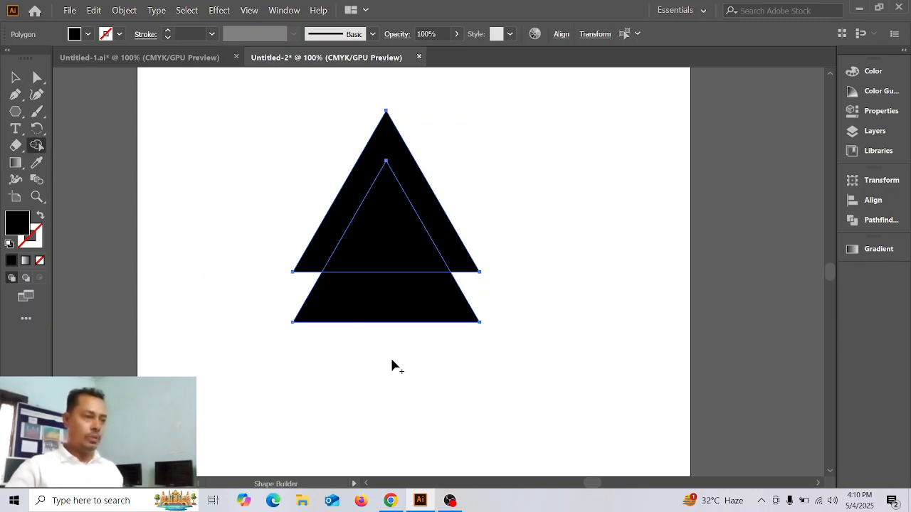
pyautogui.moveTo(392, 360); pyautogui.dragTo(386, 255)
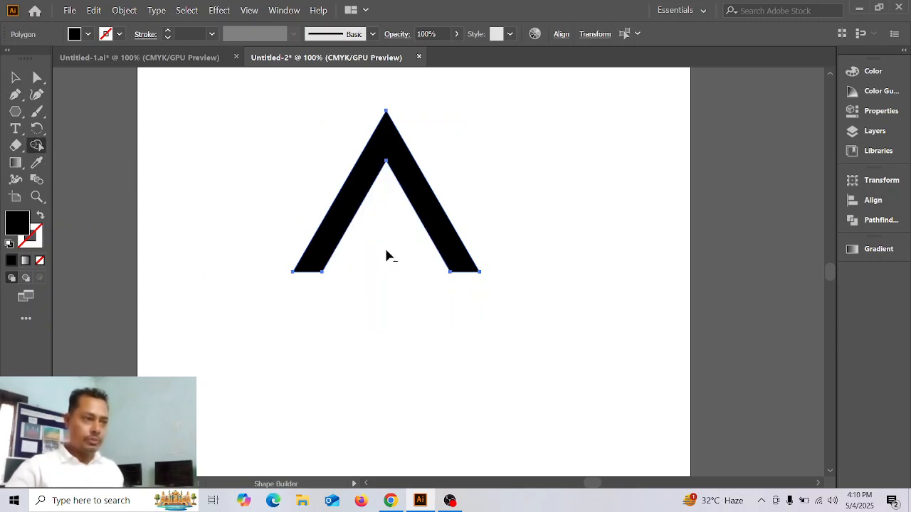
pyautogui.click(15, 77)
pyautogui.moveTo(277, 158); pyautogui.dragTo(391, 280)
pyautogui.click(342, 323)
# Draw a closed tapering swoosh with the Pen tool from the left leg's inner corner to a tip beyond the right leg and back to the outer corner
pyautogui.click(19, 97)
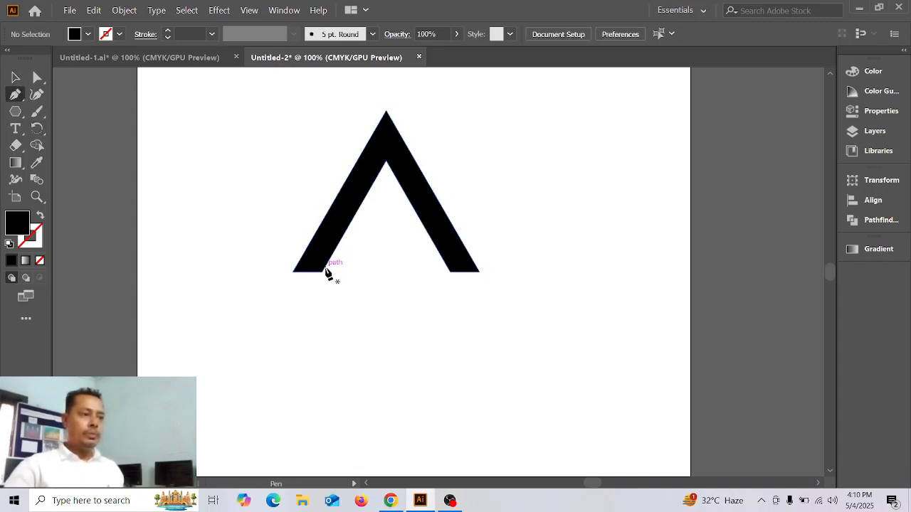
pyautogui.click(323, 271)
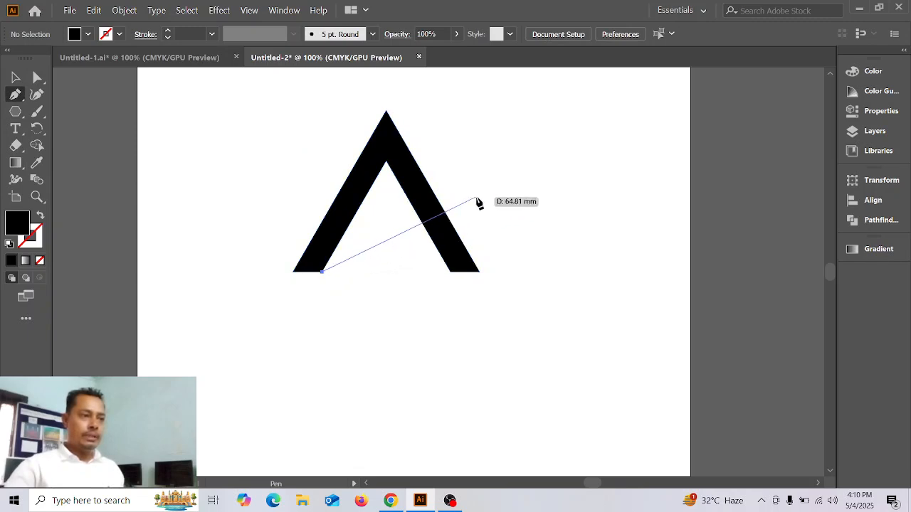
pyautogui.click(525, 188)
pyautogui.moveTo(535, 189); pyautogui.dragTo(681, 212)
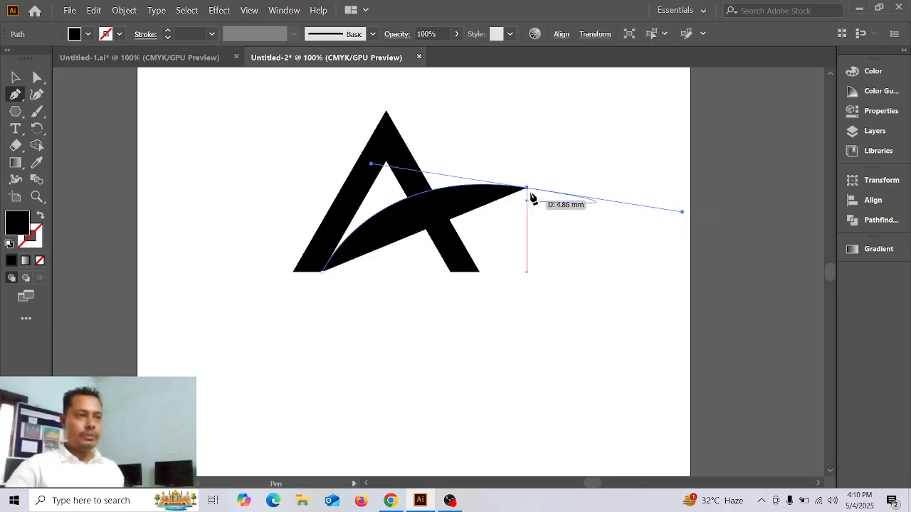
pyautogui.click(527, 188)
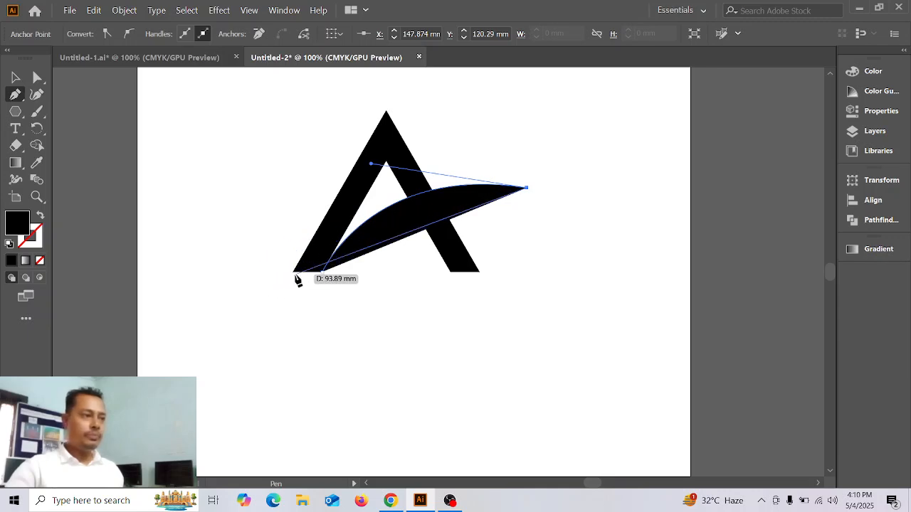
pyautogui.moveTo(294, 272); pyautogui.dragTo(218, 409)
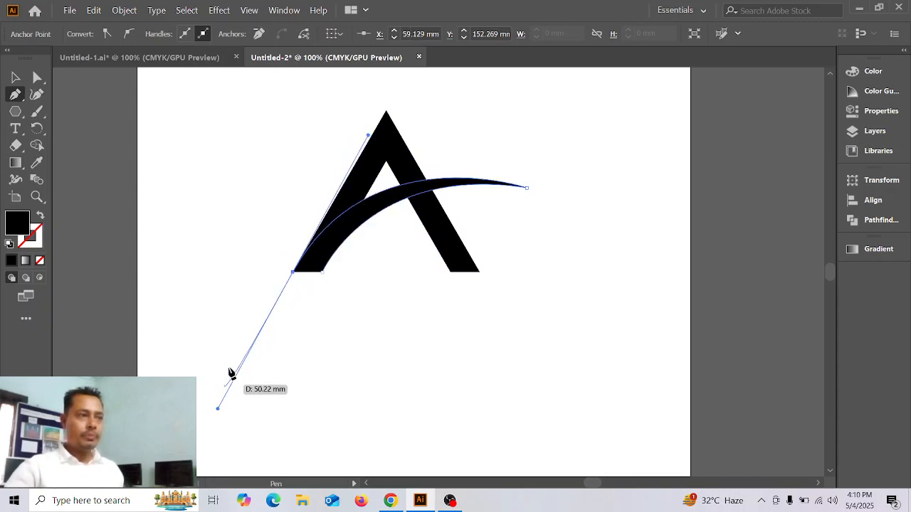
pyautogui.click(292, 275)
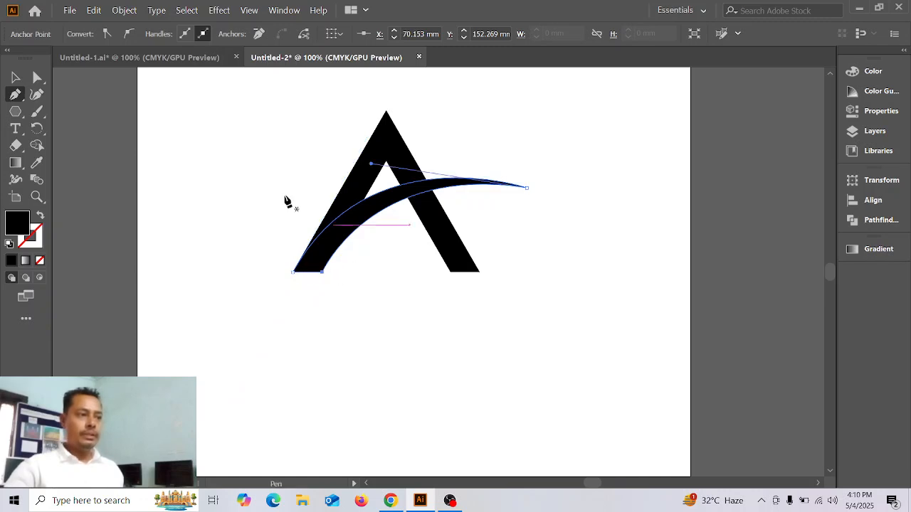
pyautogui.click(15, 77)
pyautogui.click(319, 341)
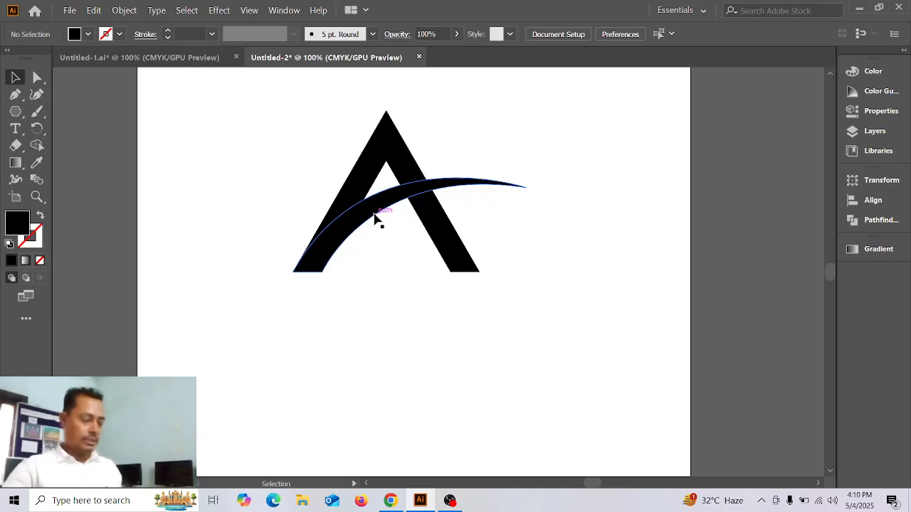
# Duplicate the swoosh horizontally to the right and scale the copy down so its tip sits directly below the original's tip
pyautogui.click(354, 227)
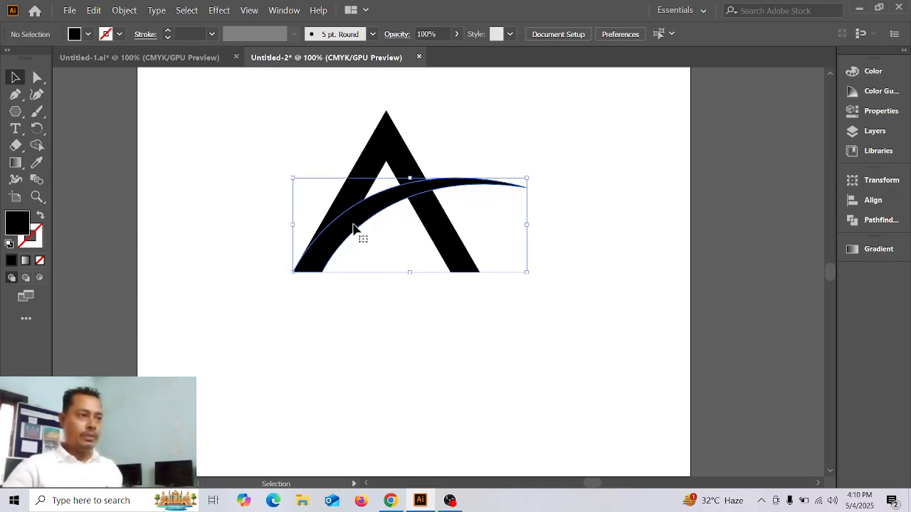
pyautogui.moveTo(355, 228); pyautogui.dragTo(401, 239)
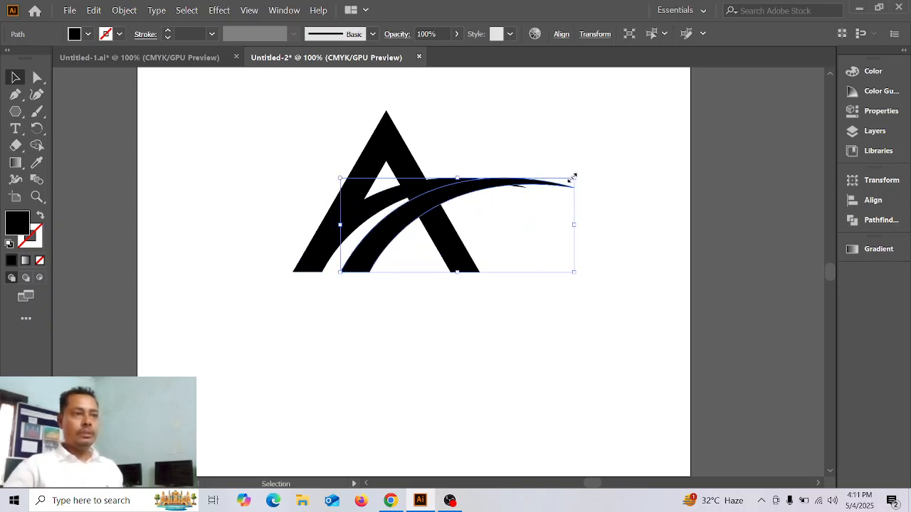
pyautogui.moveTo(576, 179); pyautogui.dragTo(538, 200)
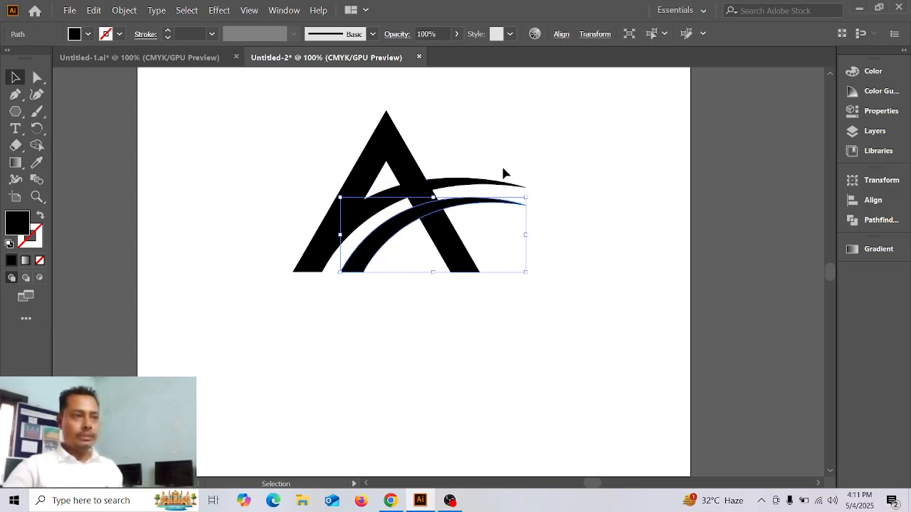
pyautogui.click(568, 229)
# Remove the piece of the right leg between the two swooshes with Shape Builder
pyautogui.moveTo(286, 87); pyautogui.dragTo(527, 354)
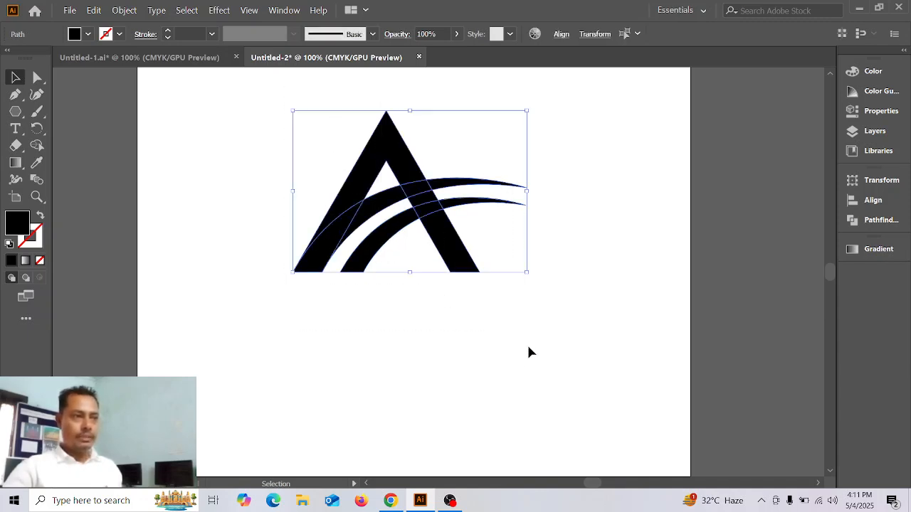
pyautogui.click(37, 145)
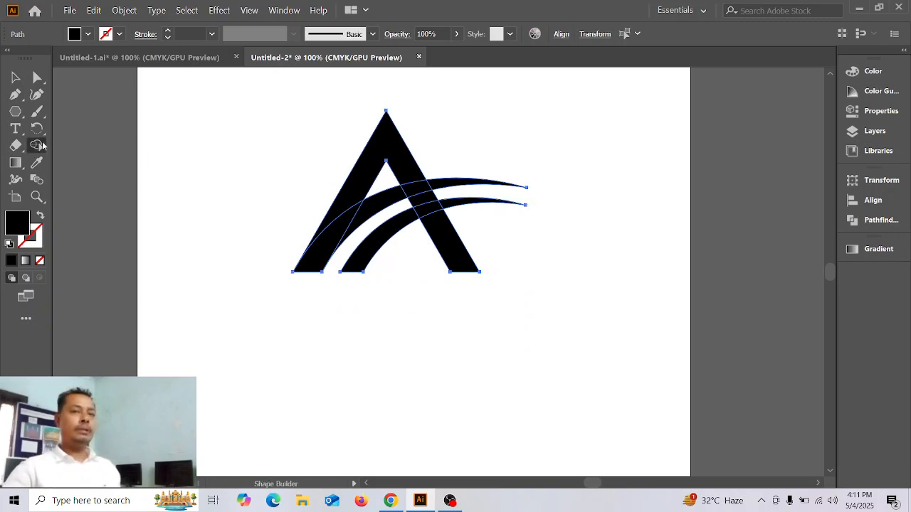
pyautogui.click(421, 204)
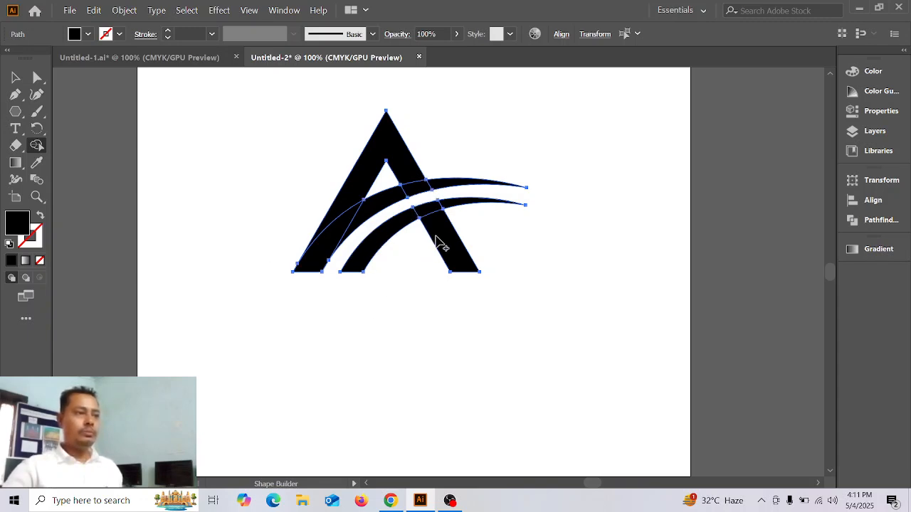
# Merge the lower swoosh with the right leg's lower part, and the upper swoosh with the rest of the A
pyautogui.moveTo(443, 207)
pyautogui.mouseDown()
pyautogui.moveTo(433, 204)
pyautogui.moveTo(409, 230)
pyautogui.moveTo(430, 213)
pyautogui.mouseUp()
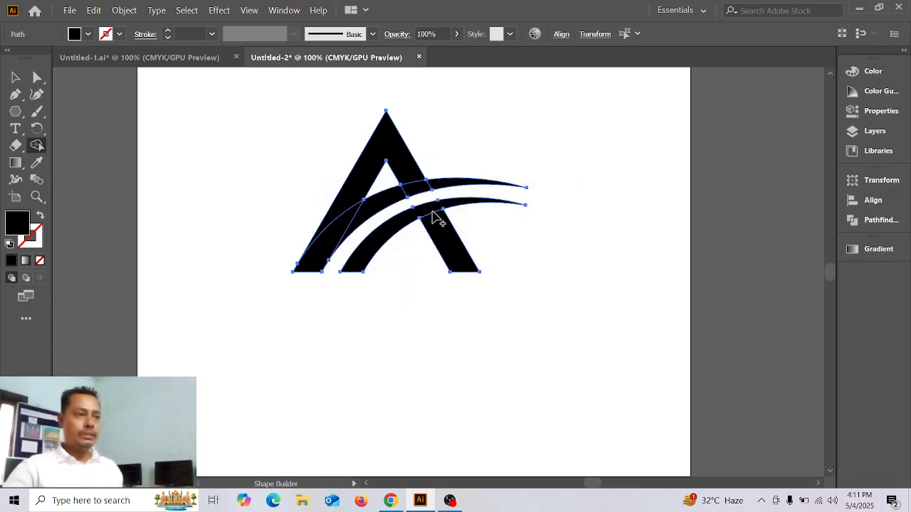
pyautogui.moveTo(443, 186)
pyautogui.mouseDown()
pyautogui.moveTo(356, 223)
pyautogui.moveTo(346, 211)
pyautogui.mouseUp()
pyautogui.click(15, 77)
pyautogui.click(491, 255)
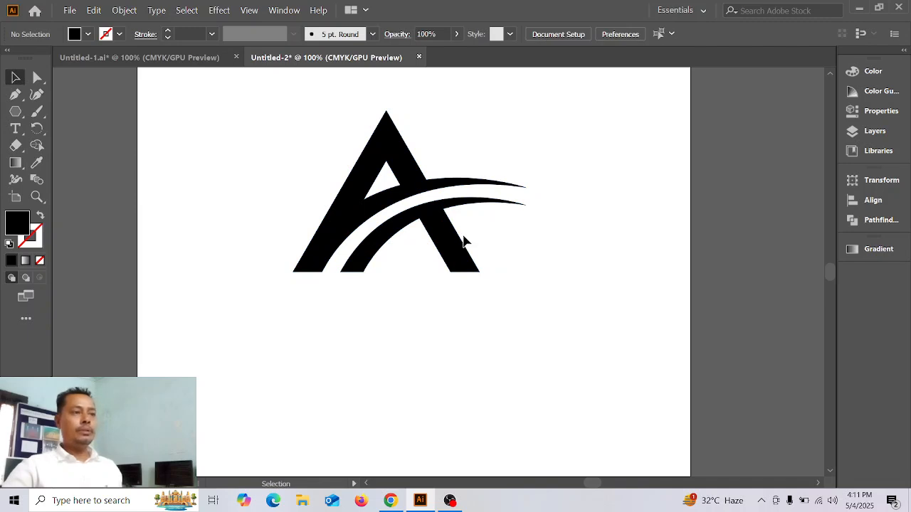
# Fill the lower swoosh and right-leg shape with a dark purple from the color spectrum
pyautogui.click(435, 216)
pyautogui.click(405, 171)
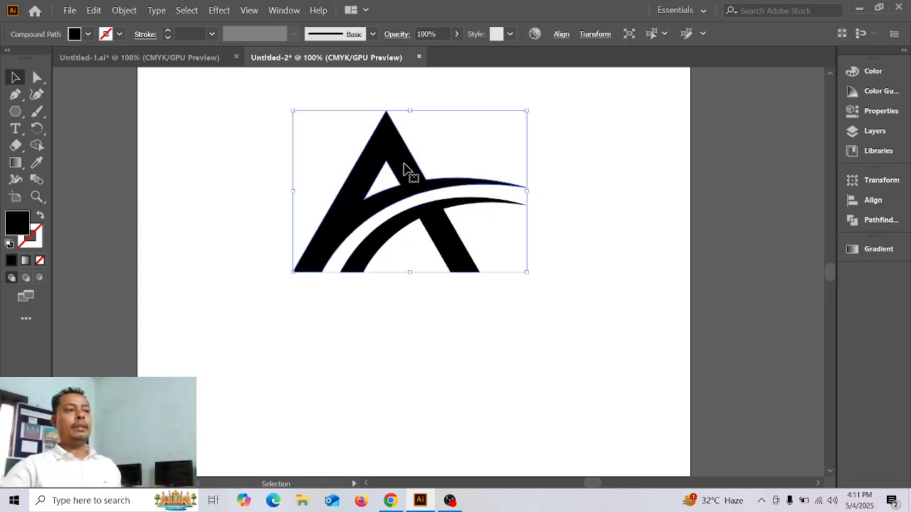
pyautogui.click(433, 306)
pyautogui.click(456, 271)
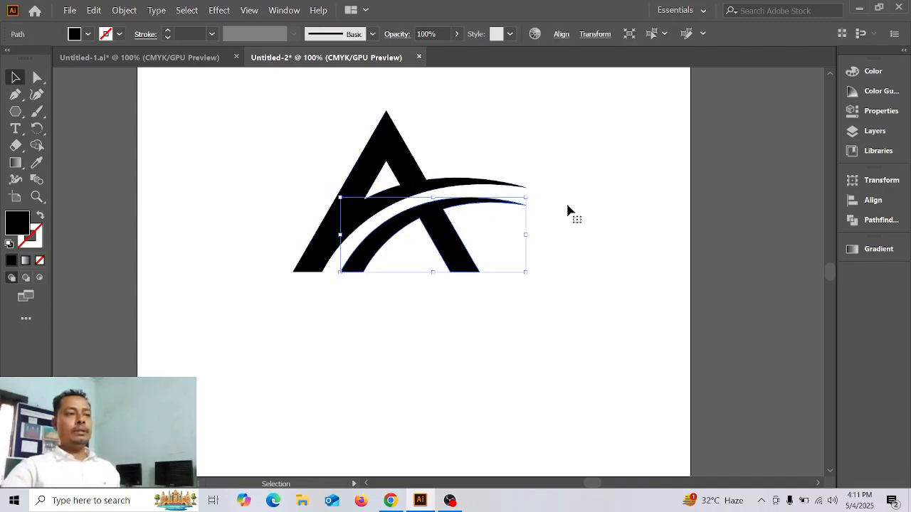
pyautogui.click(865, 71)
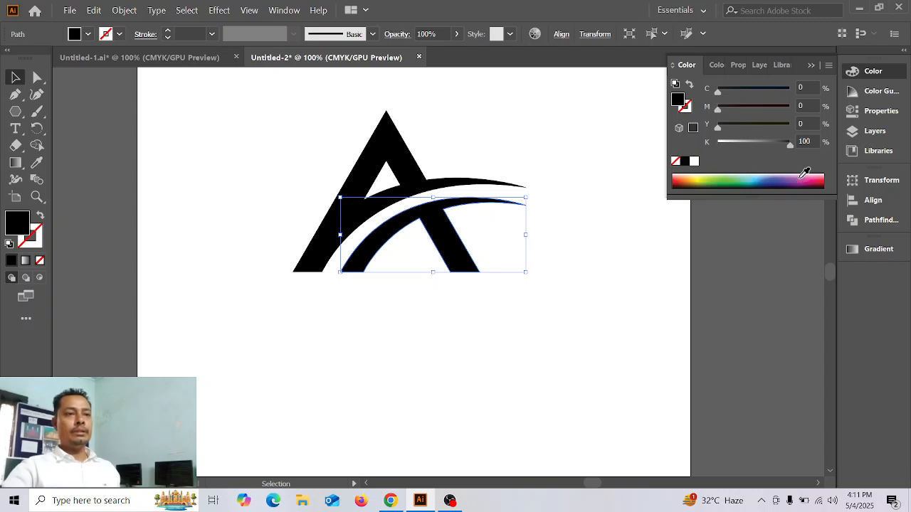
pyautogui.click(796, 173)
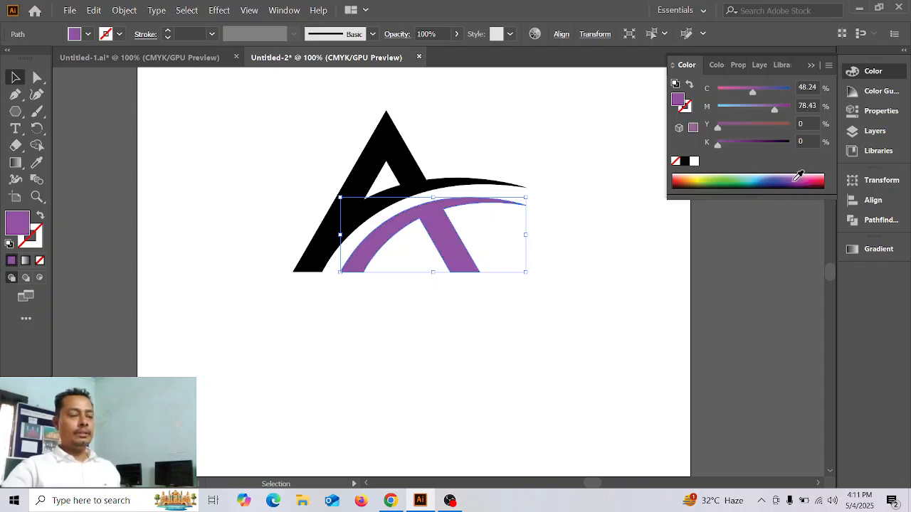
pyautogui.click(798, 178)
# Try spectrum colors on the upper A shape, including green and a crimson of C 23.53, M 100, Y 41.18, K 4.31
pyautogui.click(404, 152)
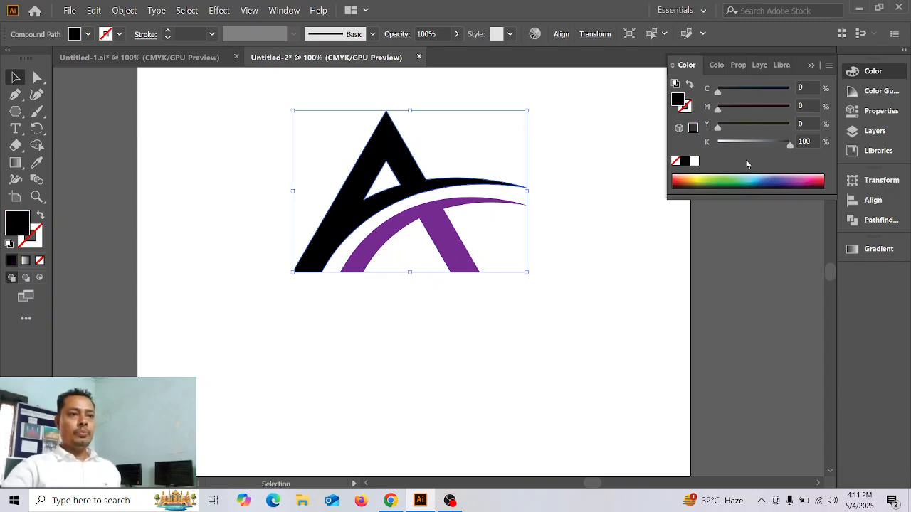
pyautogui.click(726, 178)
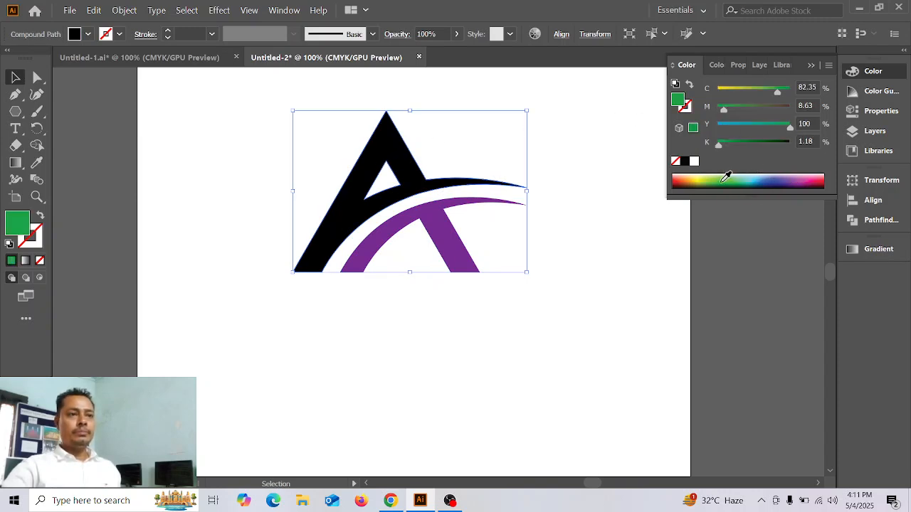
pyautogui.click(779, 178)
pyautogui.click(813, 178)
pyautogui.click(794, 178)
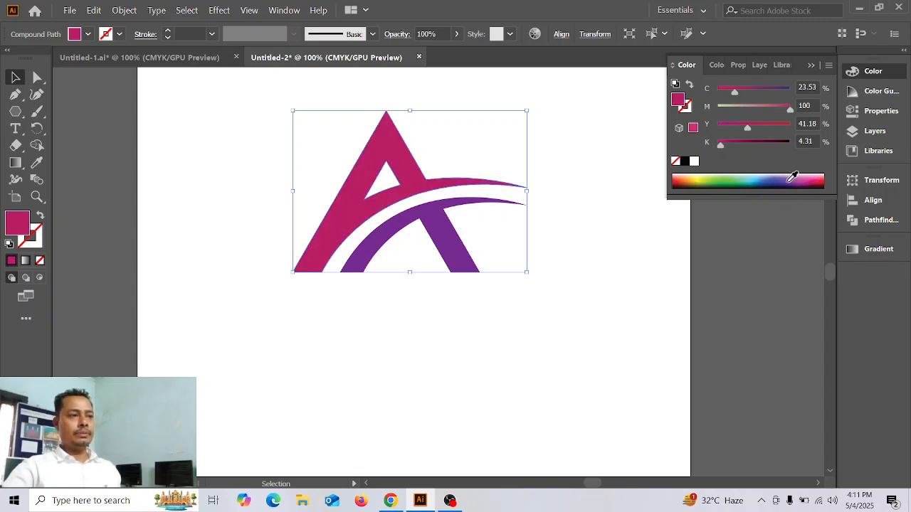
# Fill the upper A shape with a dark blue of C 100, M 94.51, Y 1.18, K 1.18 and deselect it
pyautogui.click(781, 178)
pyautogui.click(778, 177)
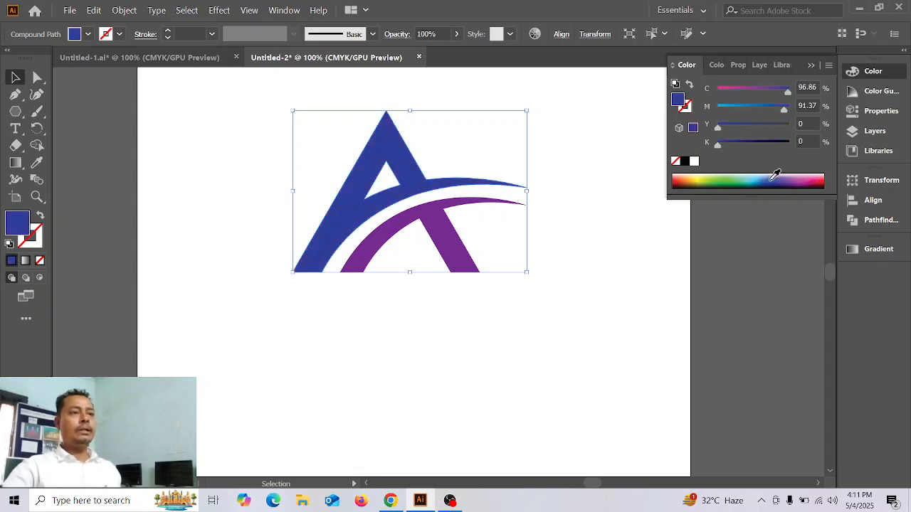
pyautogui.click(774, 177)
pyautogui.click(773, 177)
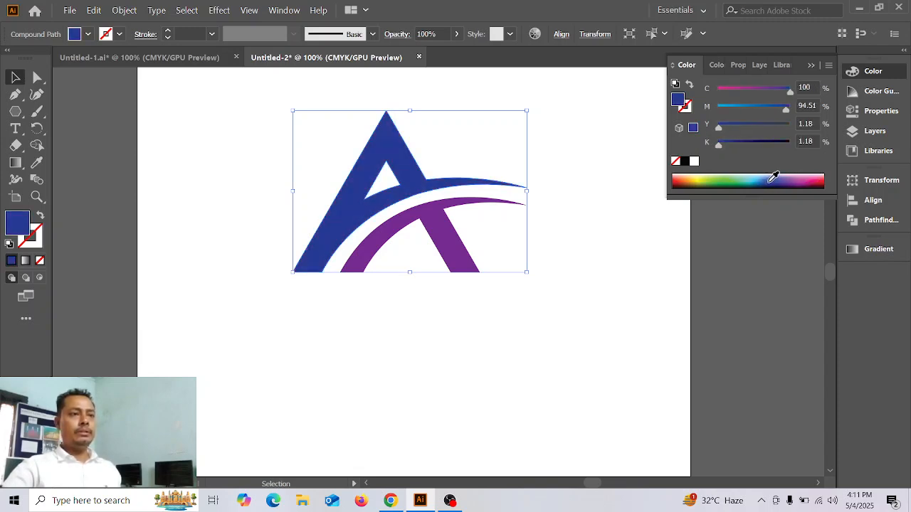
pyautogui.click(613, 240)
pyautogui.moveTo(293, 152); pyautogui.dragTo(395, 279)
pyautogui.hotkey('ctrl', 'h')
pyautogui.hotkey('ctrl', 'shift', 'a')
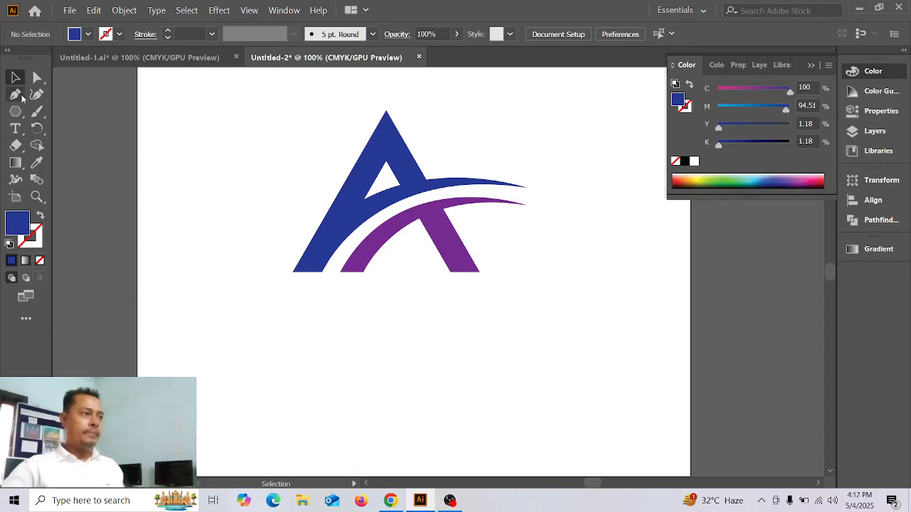
# Add the text "ALOM TRAVELS" just below the A and scale it up to the width of the letter's base
pyautogui.click(14, 128)
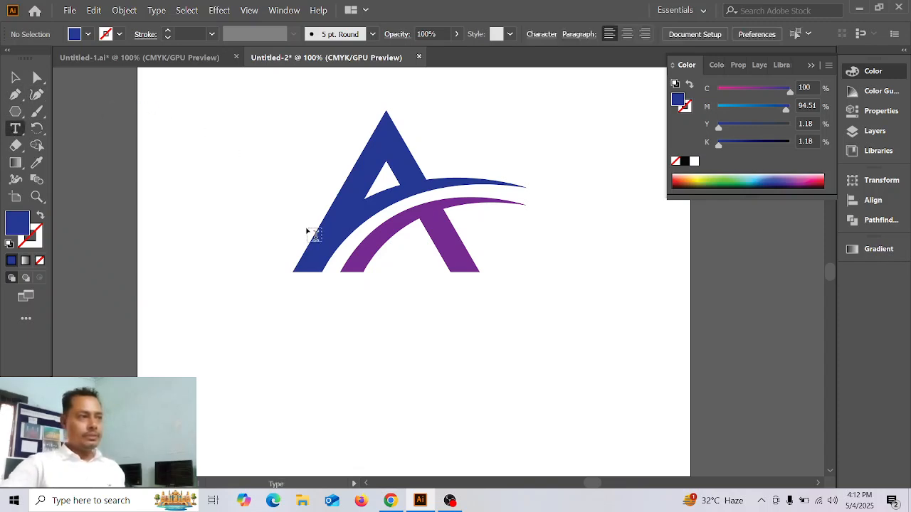
pyautogui.click(298, 286)
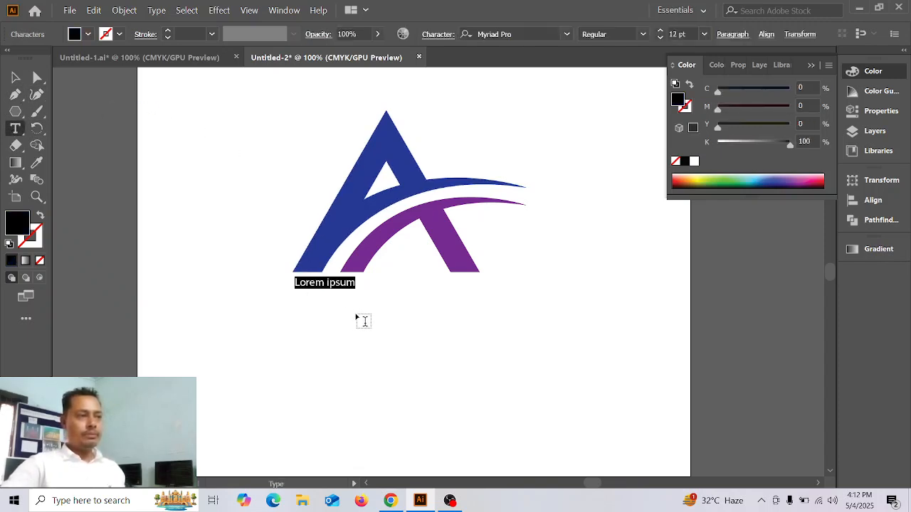
pyautogui.write('ALOM ')
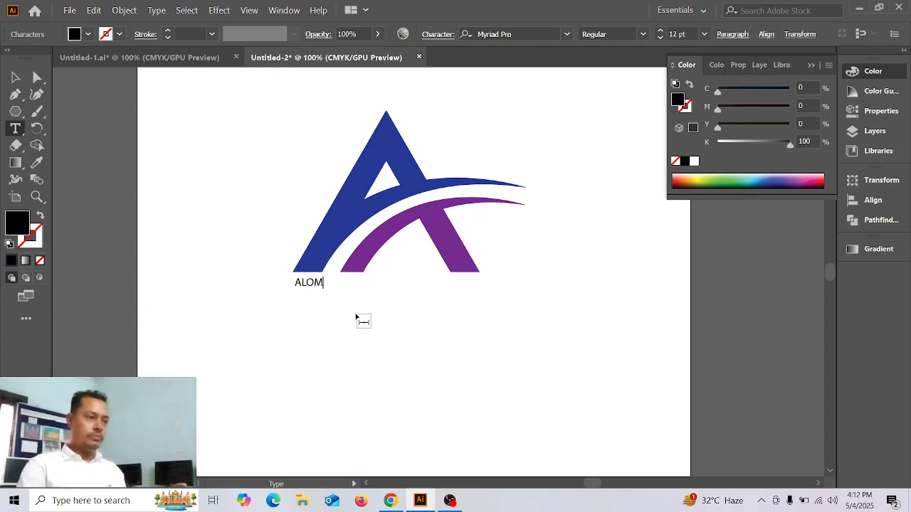
pyautogui.write('TRAVELS')
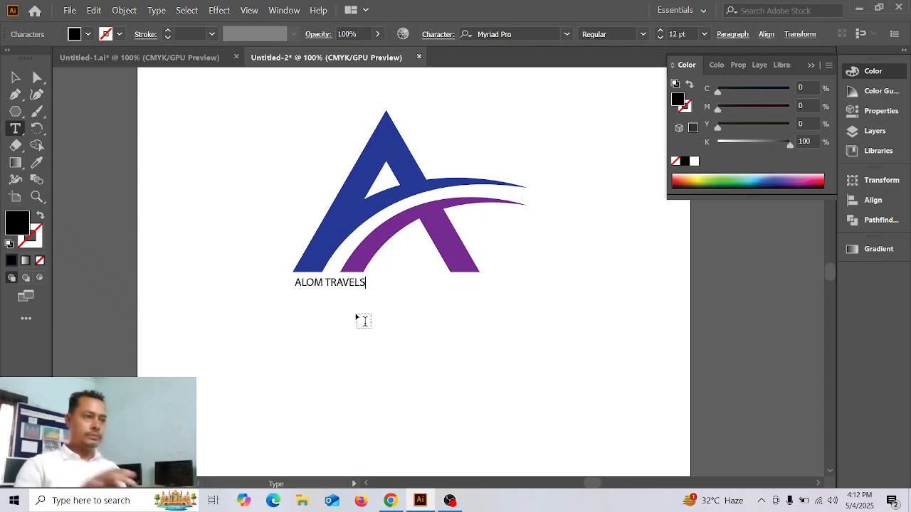
pyautogui.click(16, 77)
pyautogui.moveTo(365, 288); pyautogui.dragTo(481, 334)
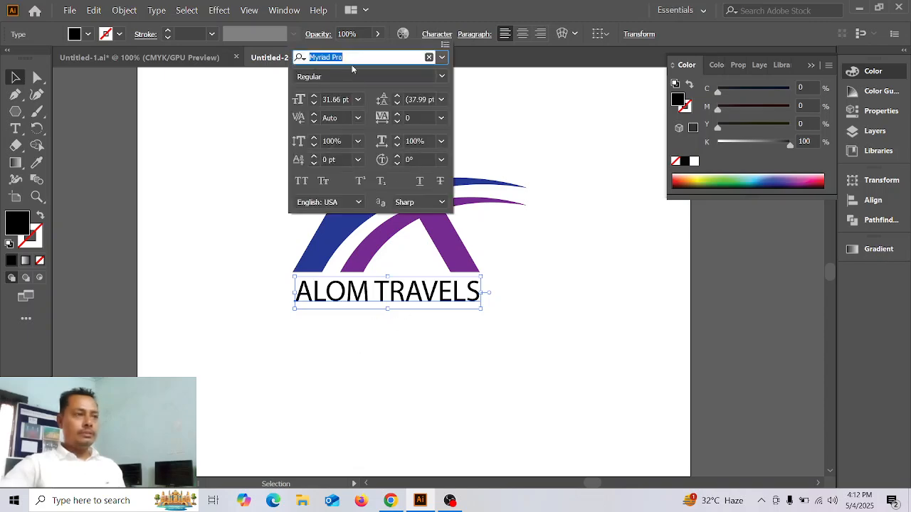
# Set the ALOM TRAVELS text in Arial Bold and scale it down to about 25.63 pt to match the A's base width
pyautogui.write('aril')
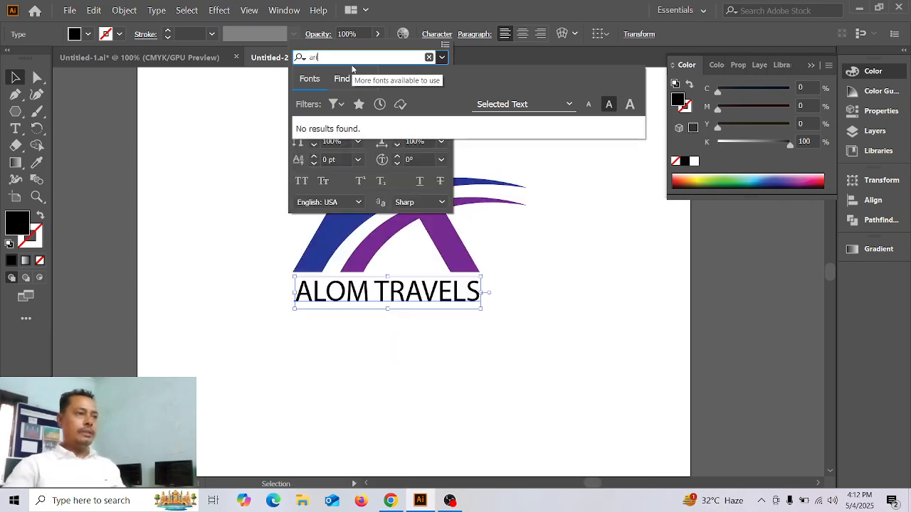
pyautogui.press('BackSpace')
pyautogui.click(328, 261)
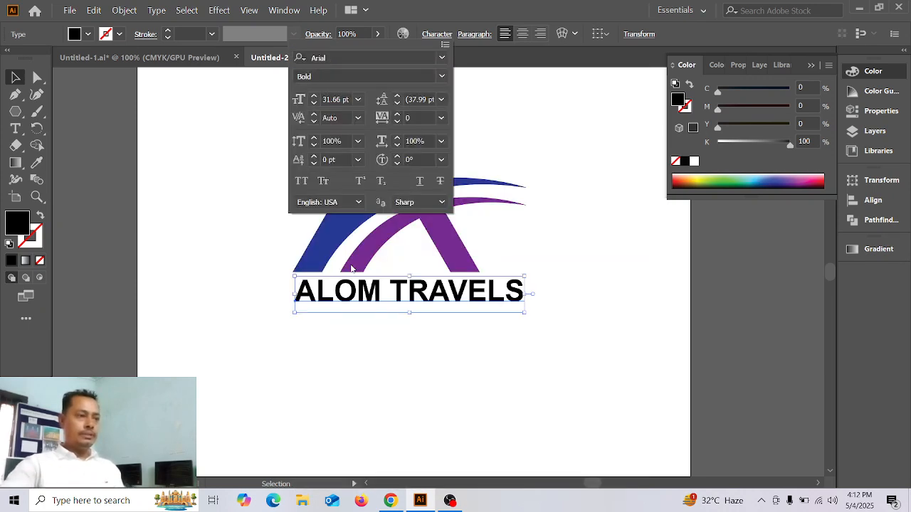
pyautogui.click(524, 313)
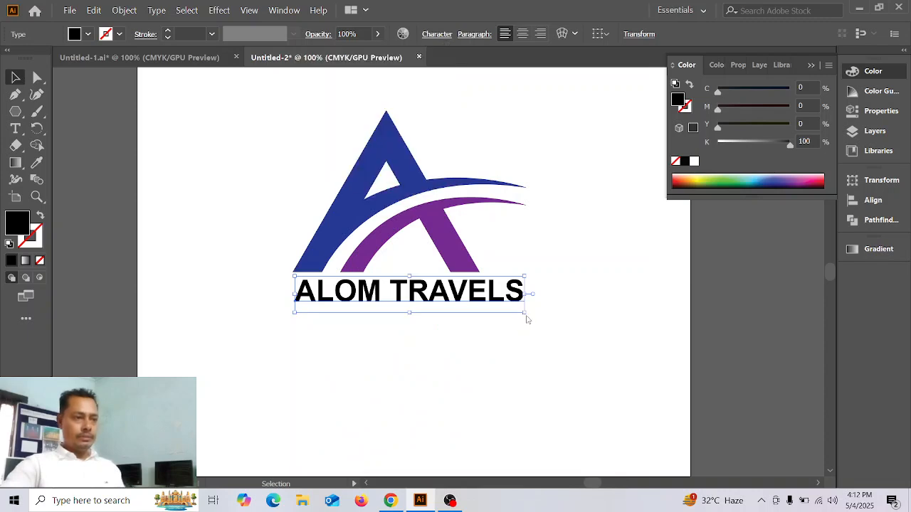
pyautogui.moveTo(525, 313)
pyautogui.mouseDown()
pyautogui.moveTo(517, 294)
pyautogui.moveTo(514, 302)
pyautogui.mouseUp()
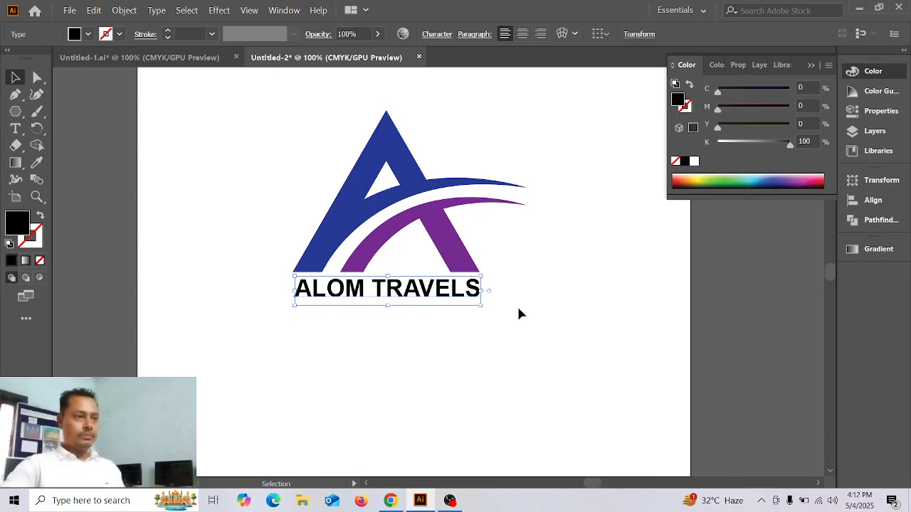
pyautogui.click(508, 332)
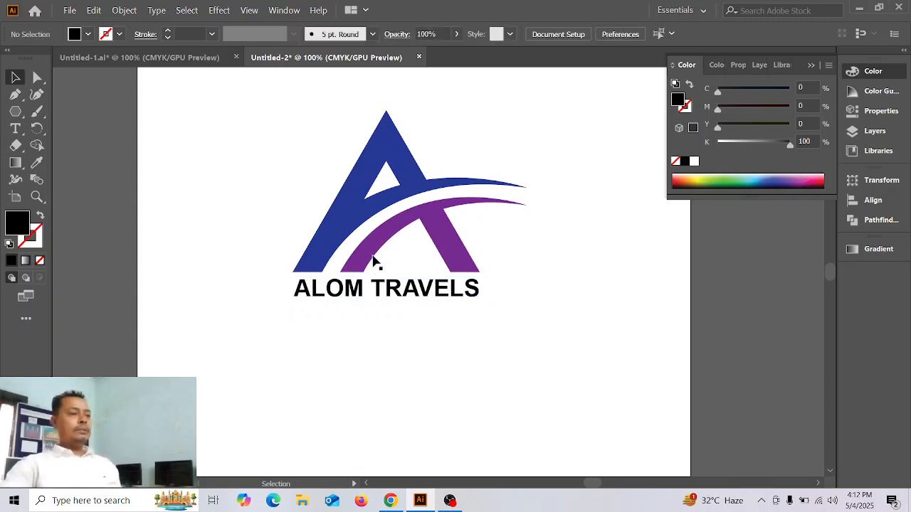
# Color the word ALOM with the purple sampled from the A's right leg using the Eyedropper
pyautogui.click(15, 129)
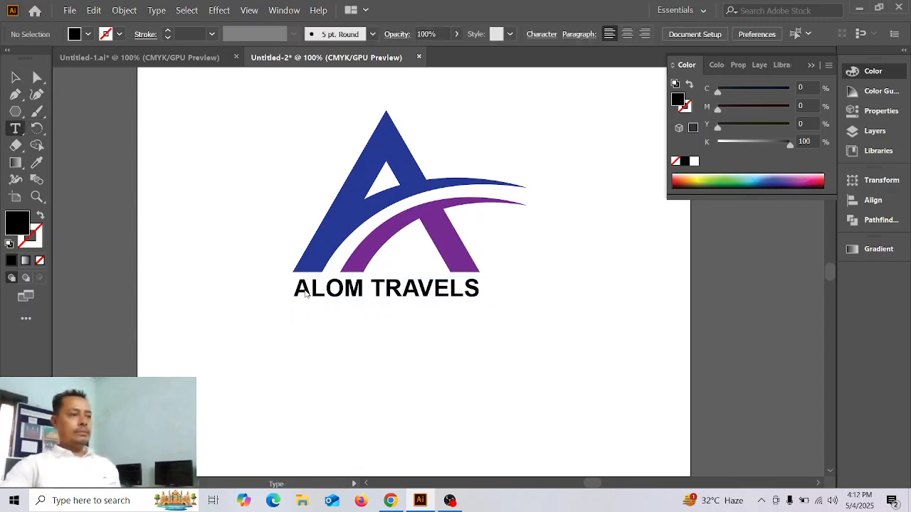
pyautogui.moveTo(364, 288); pyautogui.dragTo(293, 288)
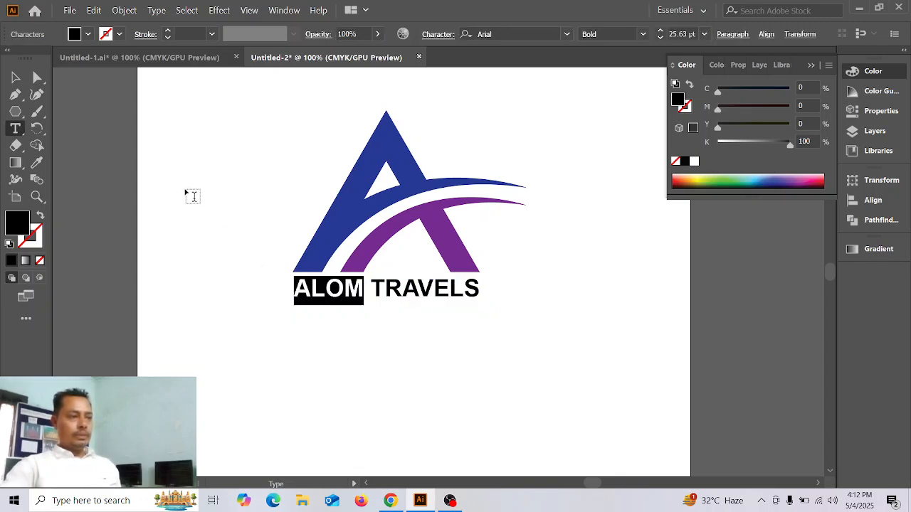
pyautogui.click(37, 162)
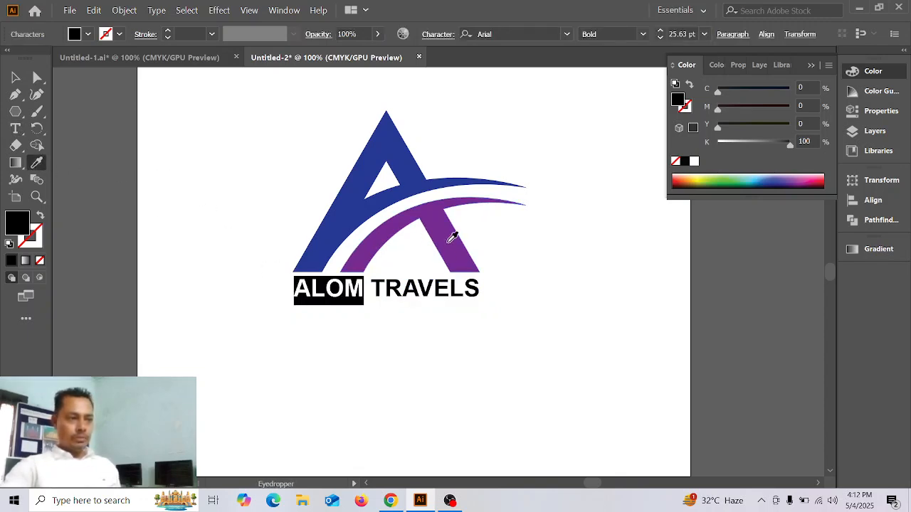
pyautogui.click(447, 243)
pyautogui.click(16, 78)
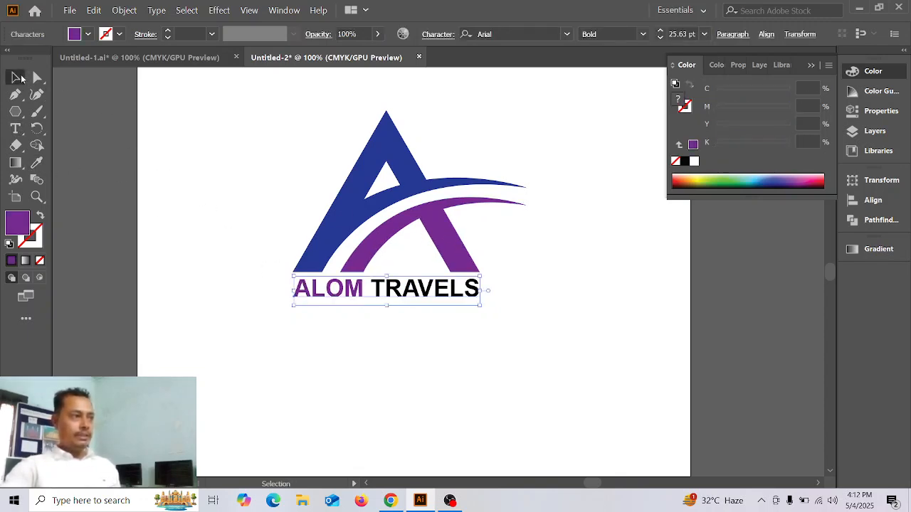
# Color the word TRAVELS with the dark blue sampled from the upper A shape using the Eyedropper
pyautogui.doubleClick(377, 293)
pyautogui.moveTo(371, 288); pyautogui.dragTo(498, 300)
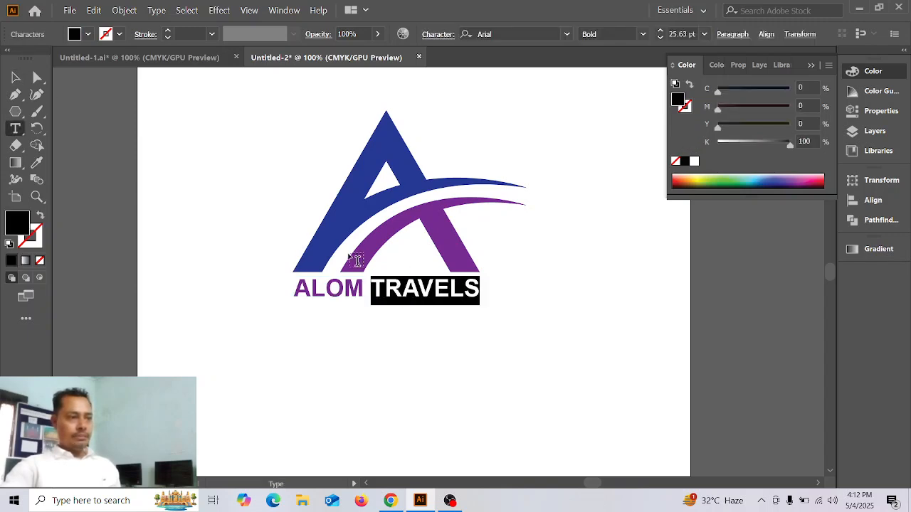
pyautogui.click(37, 163)
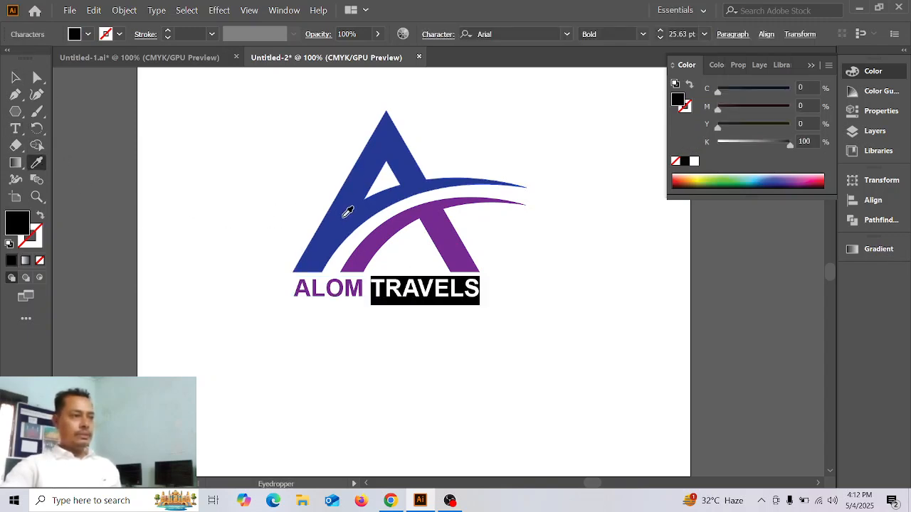
pyautogui.click(349, 212)
pyautogui.press('Escape')
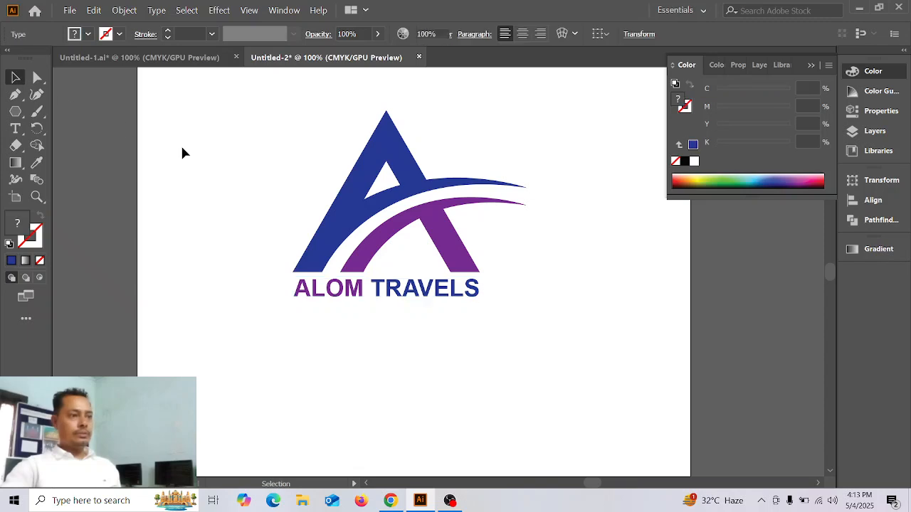
# Compare the finished ALOM TRAVELS logo with the AYAN TRAVELS reference logos in Untitled-1
pyautogui.moveTo(303, 104); pyautogui.dragTo(482, 342)
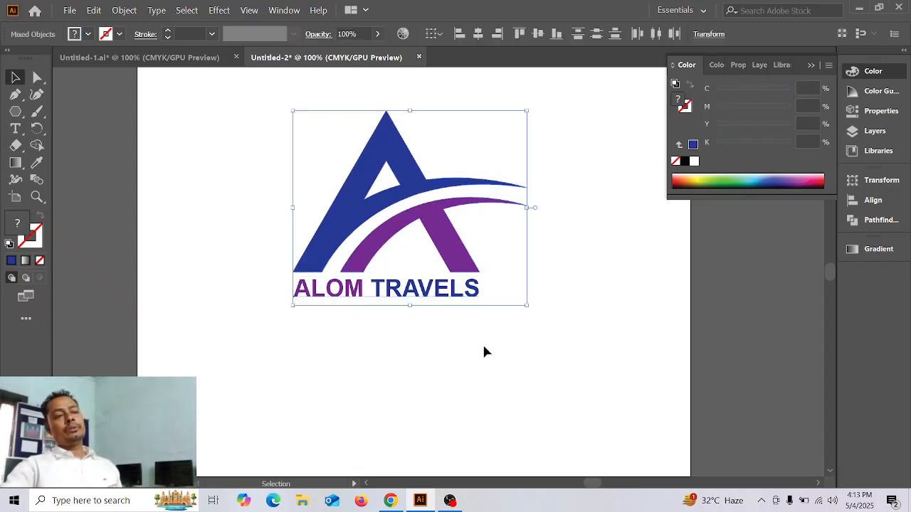
pyautogui.click(405, 366)
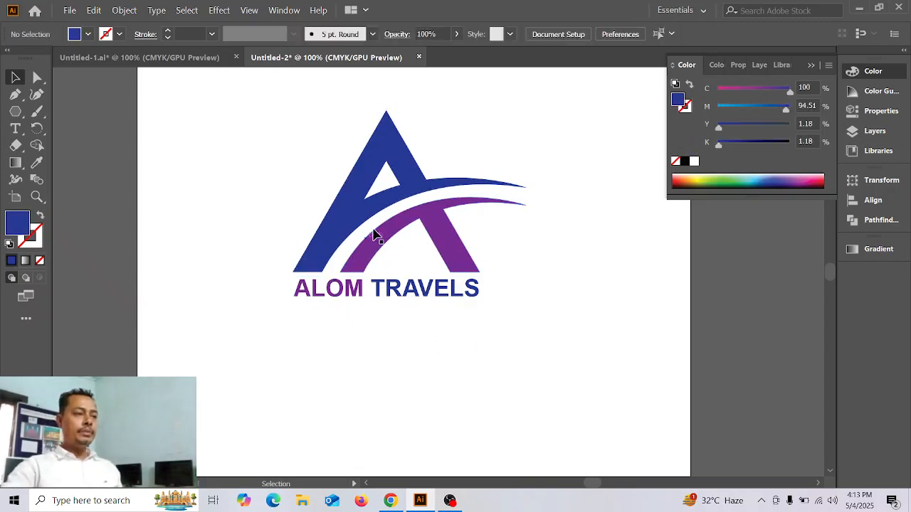
pyautogui.click(175, 60)
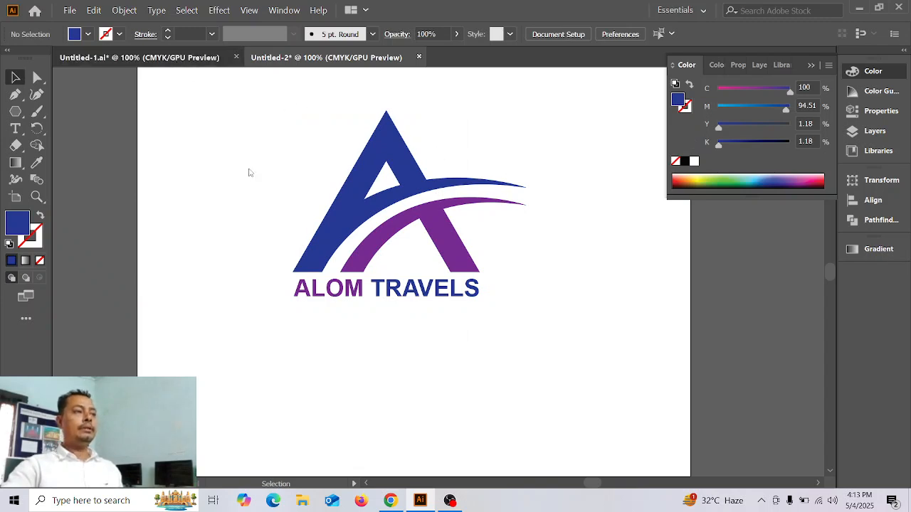
pyautogui.click(319, 305)
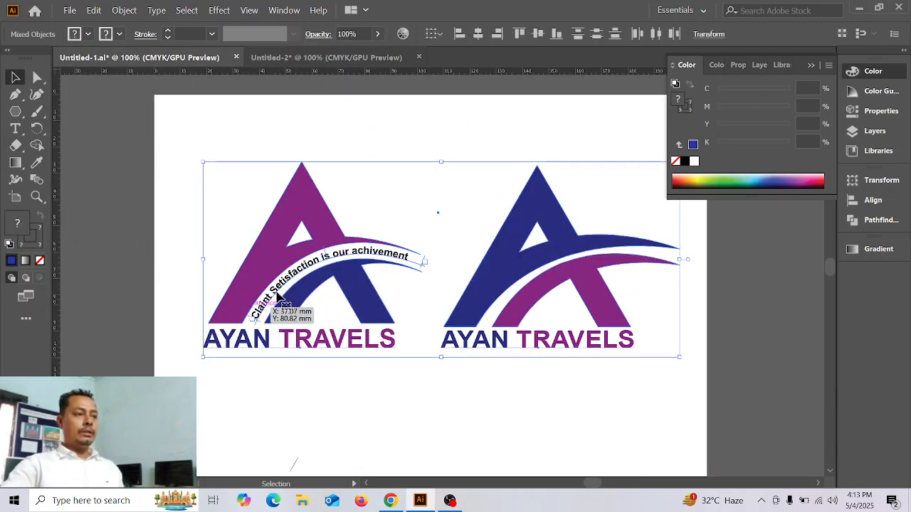
pyautogui.click(327, 57)
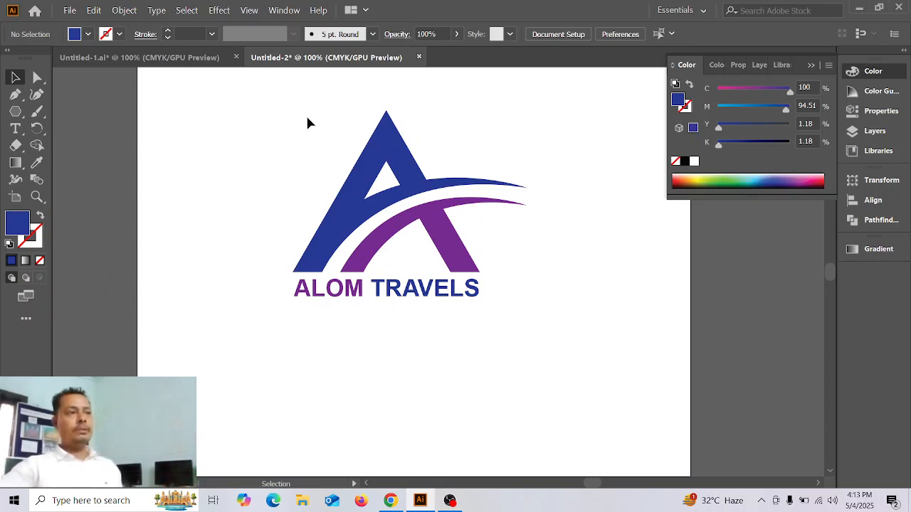
pyautogui.moveTo(279, 114); pyautogui.dragTo(520, 371)
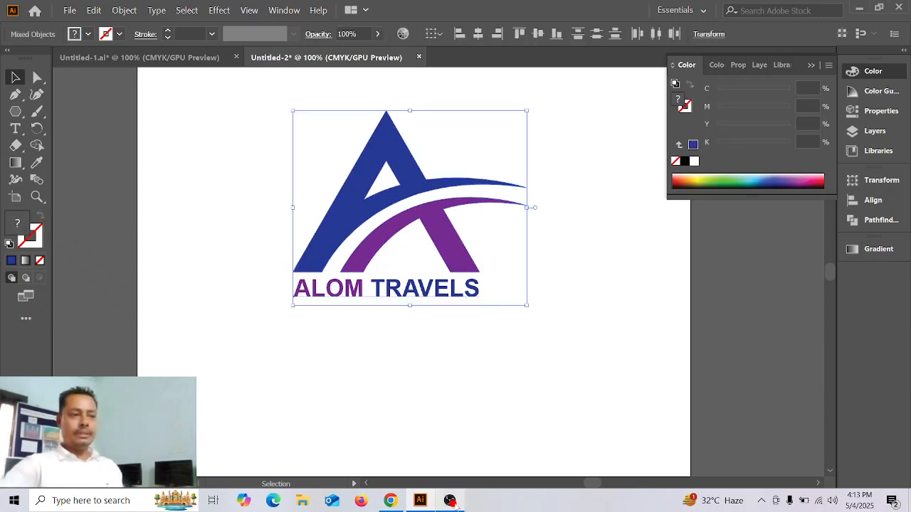
pyautogui.click(455, 505)
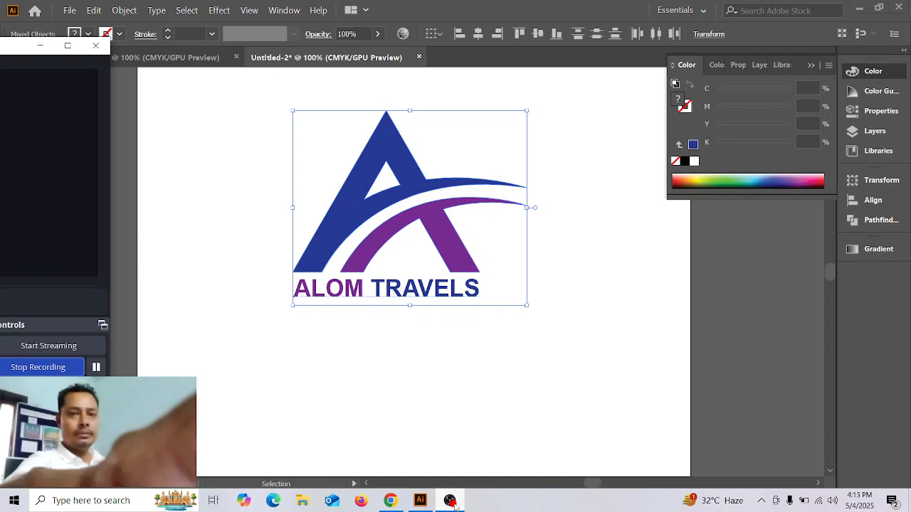